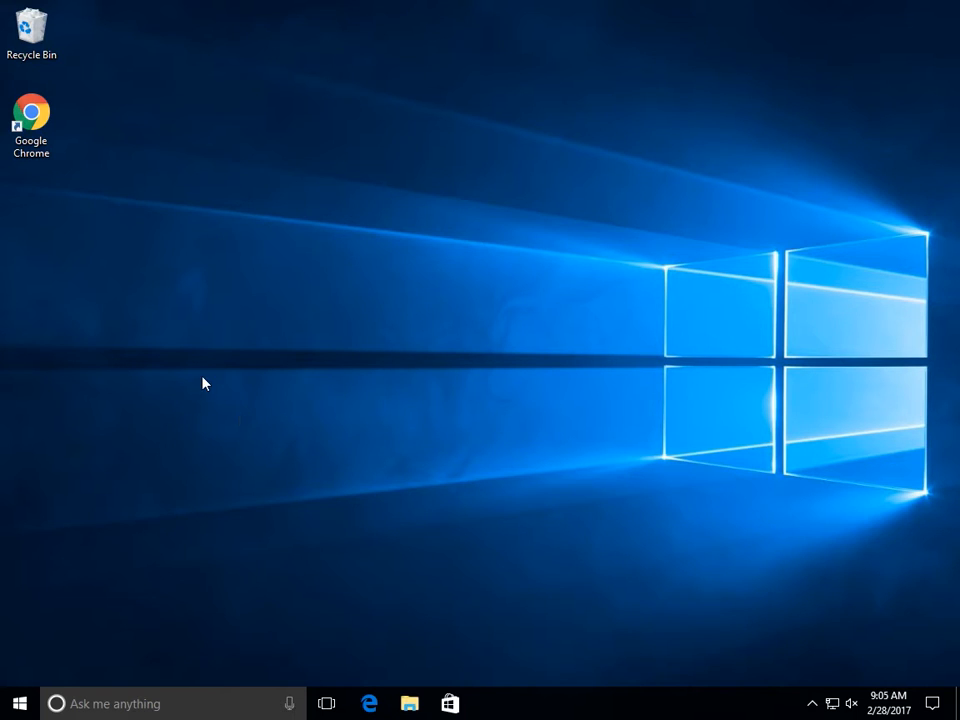
Open Google Chrome and go to piriform.com.
double_click(31, 125)
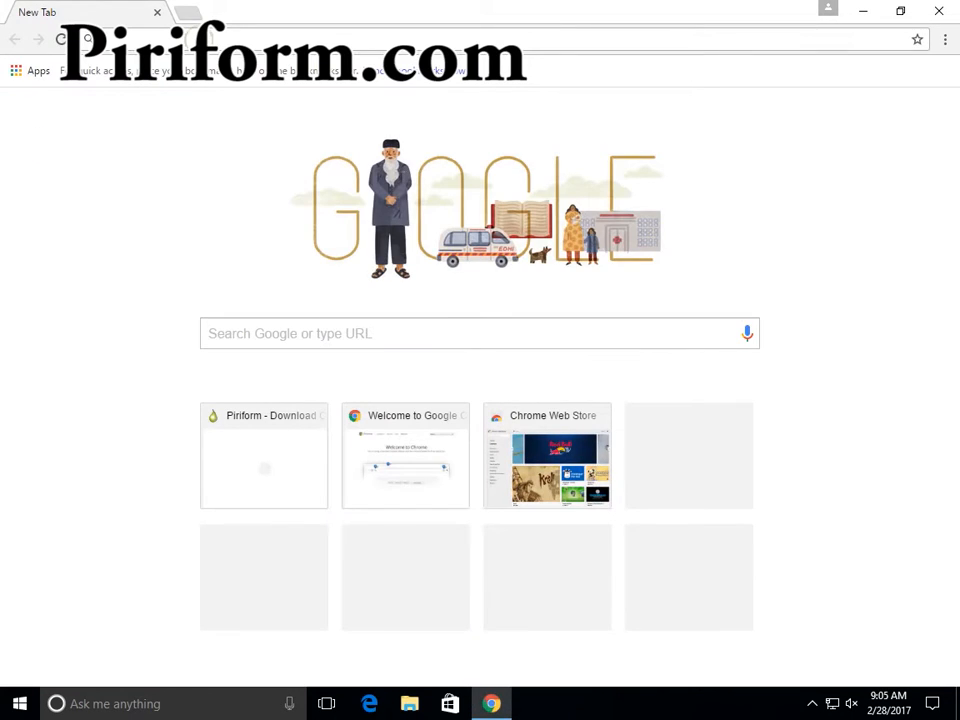
text(pi)
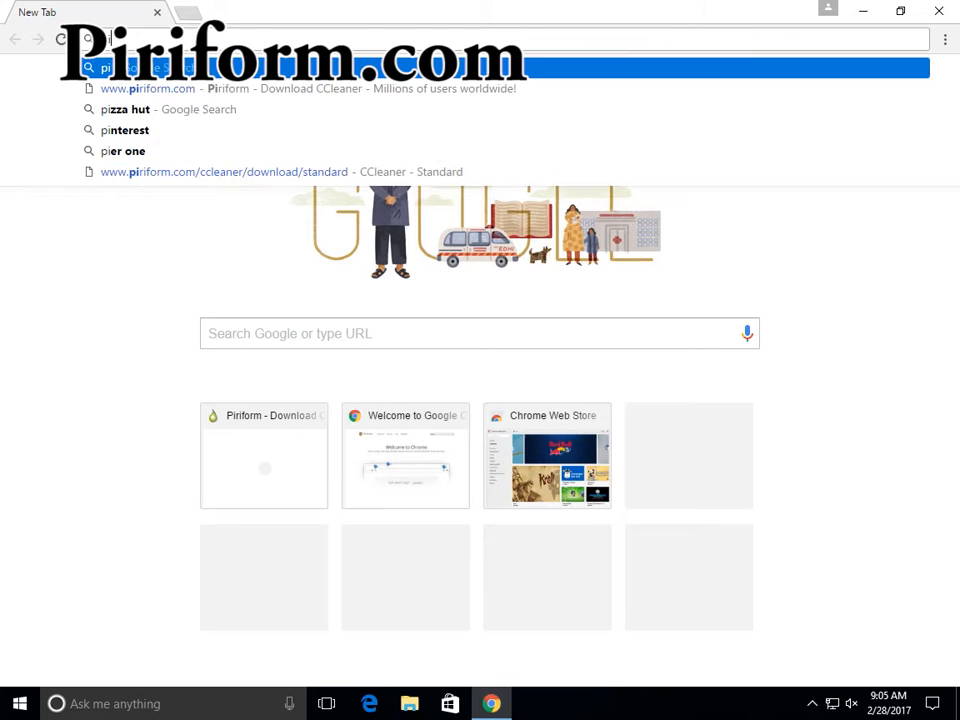
text(riform.com)
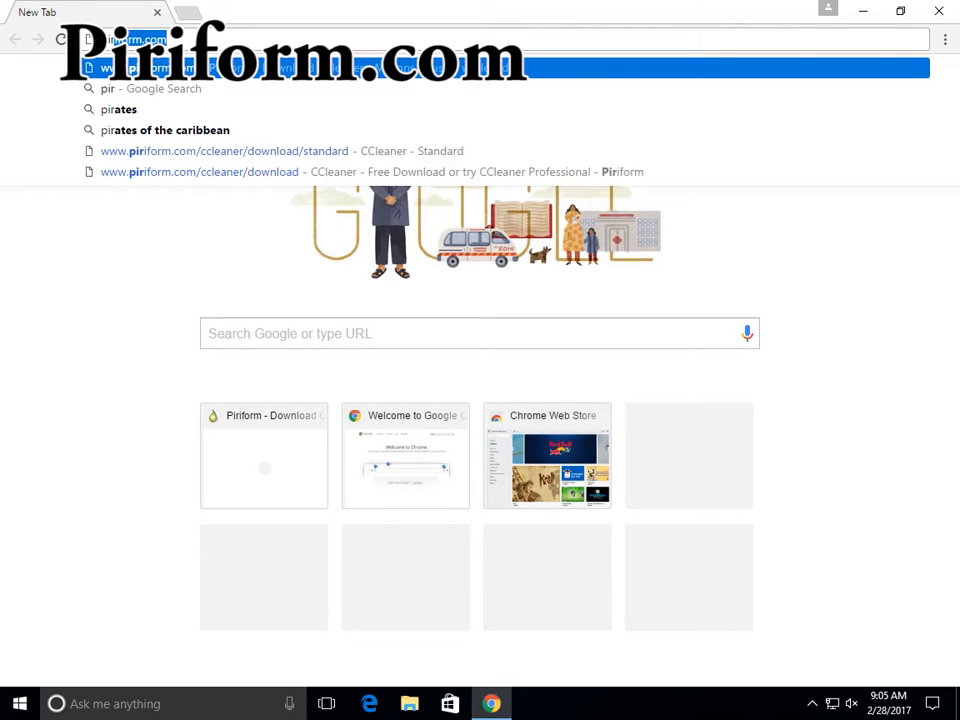
key(Return)
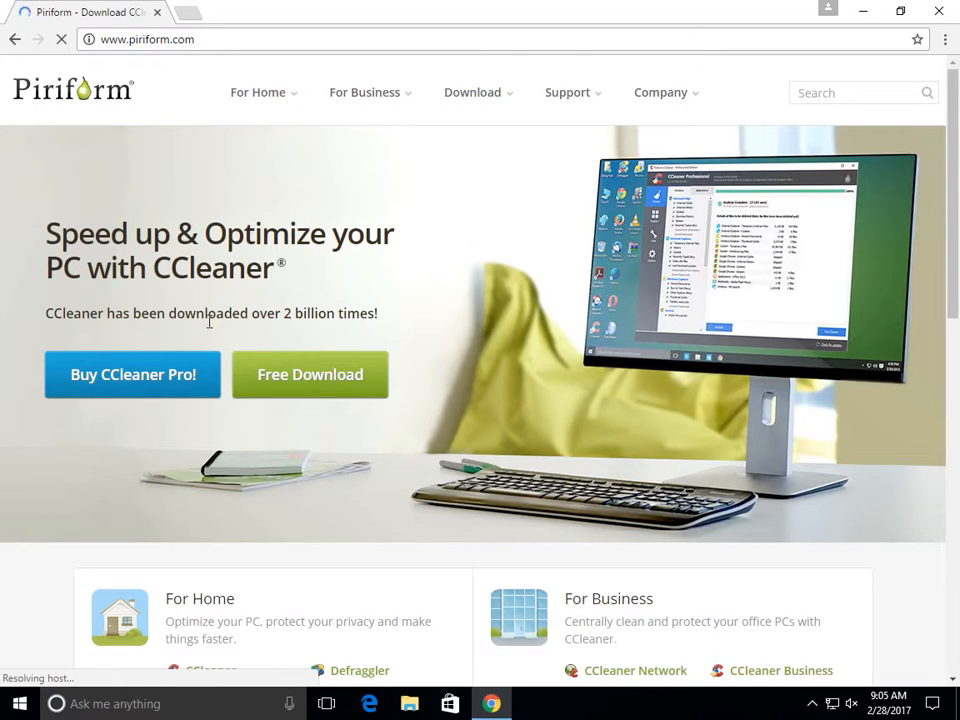
Download the free edition of CCleaner from the Piriform website.
click(285, 377)
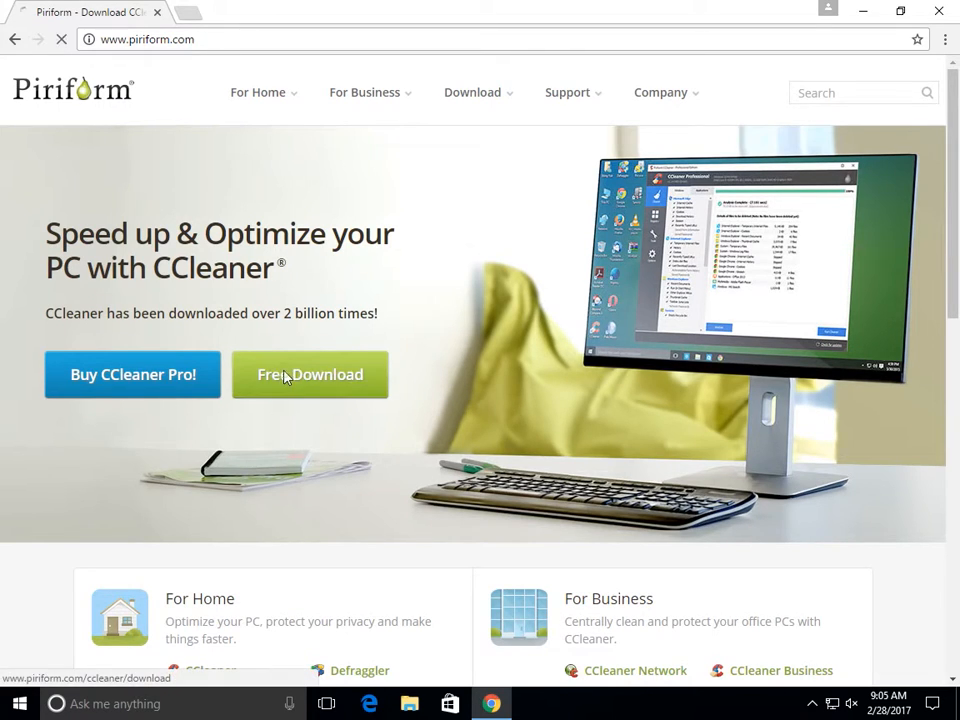
scroll(307, 372, down, 3)
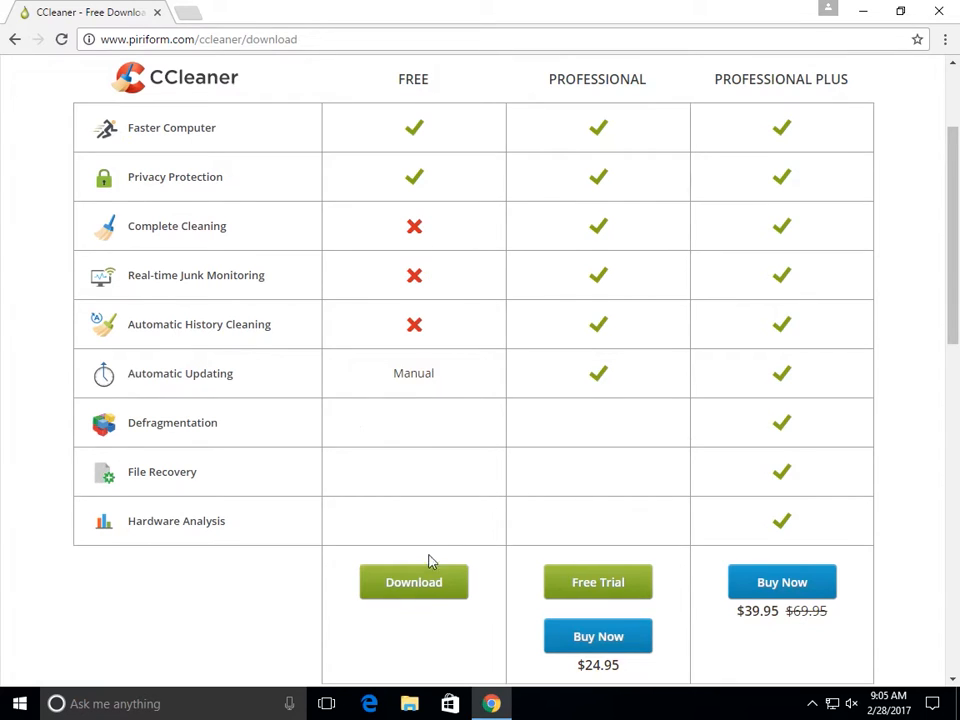
click(422, 590)
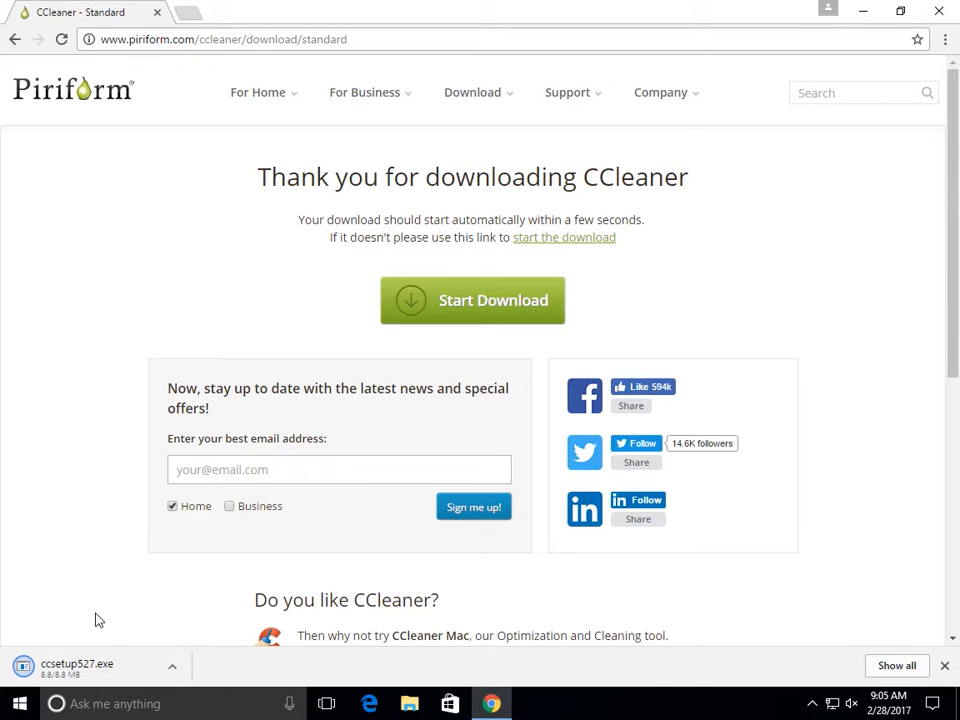
Run ccsetup527.exe with permission to make changes and install CCleaner v5.27, keeping all the default install options enabled.
click(96, 662)
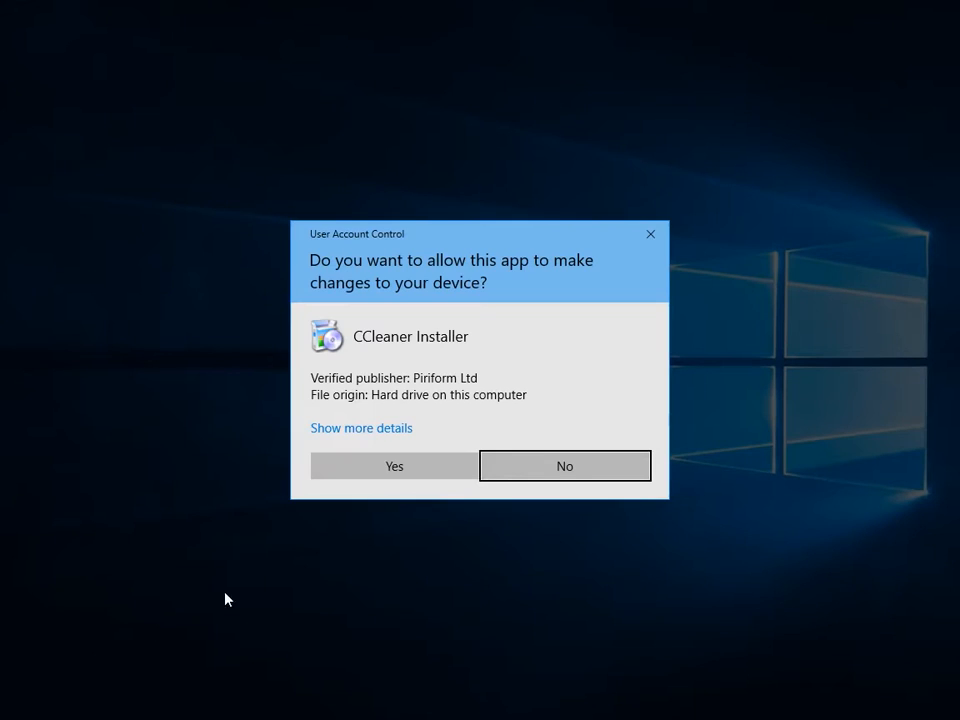
click(422, 472)
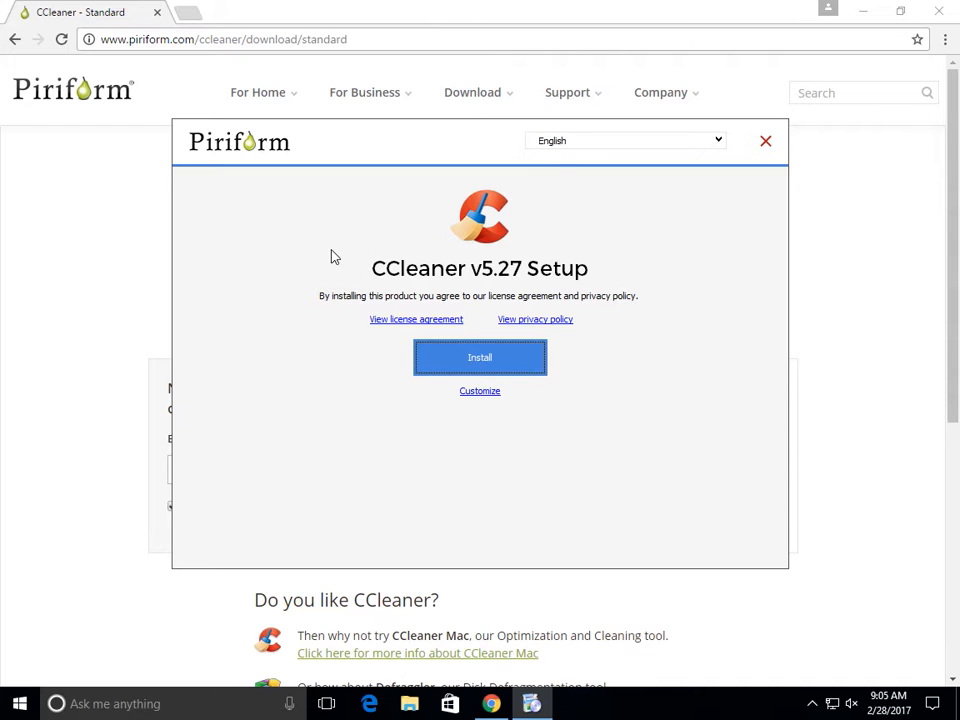
click(482, 395)
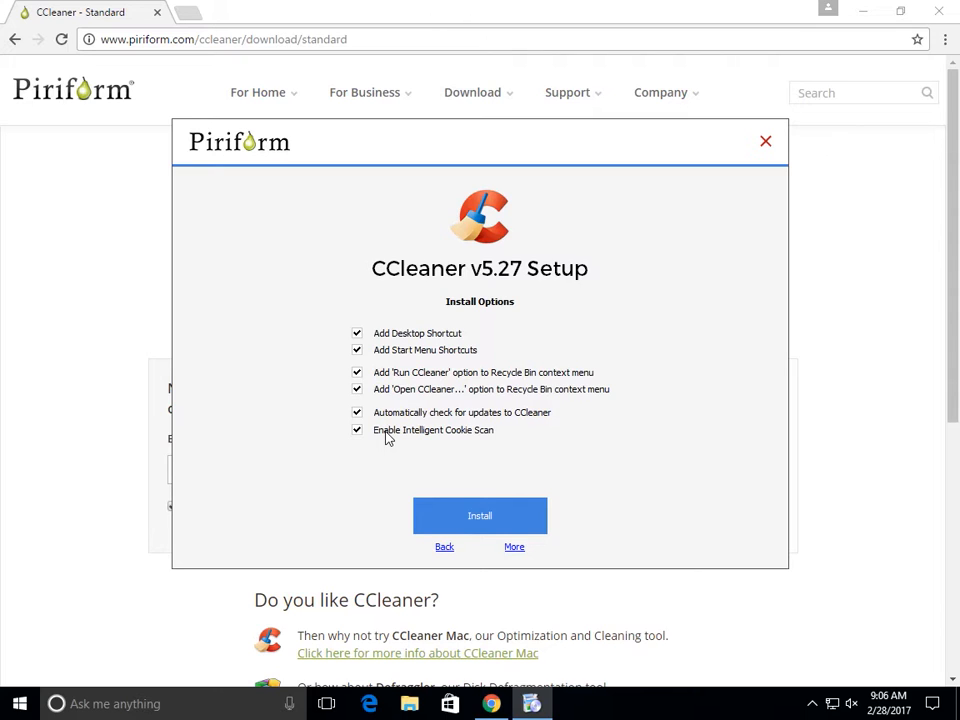
click(477, 514)
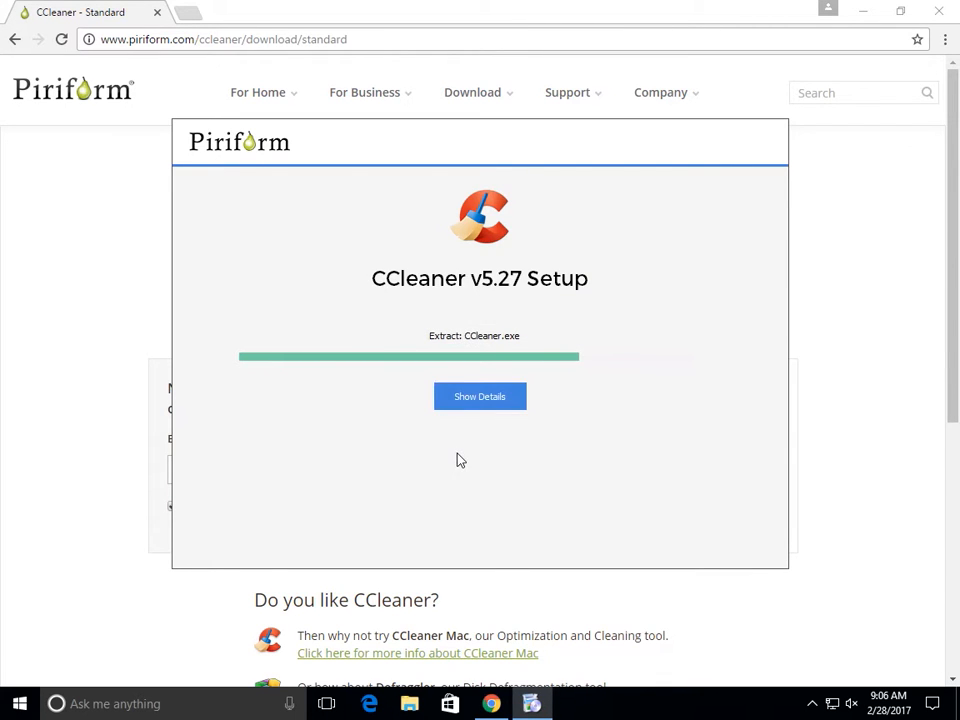
click(481, 397)
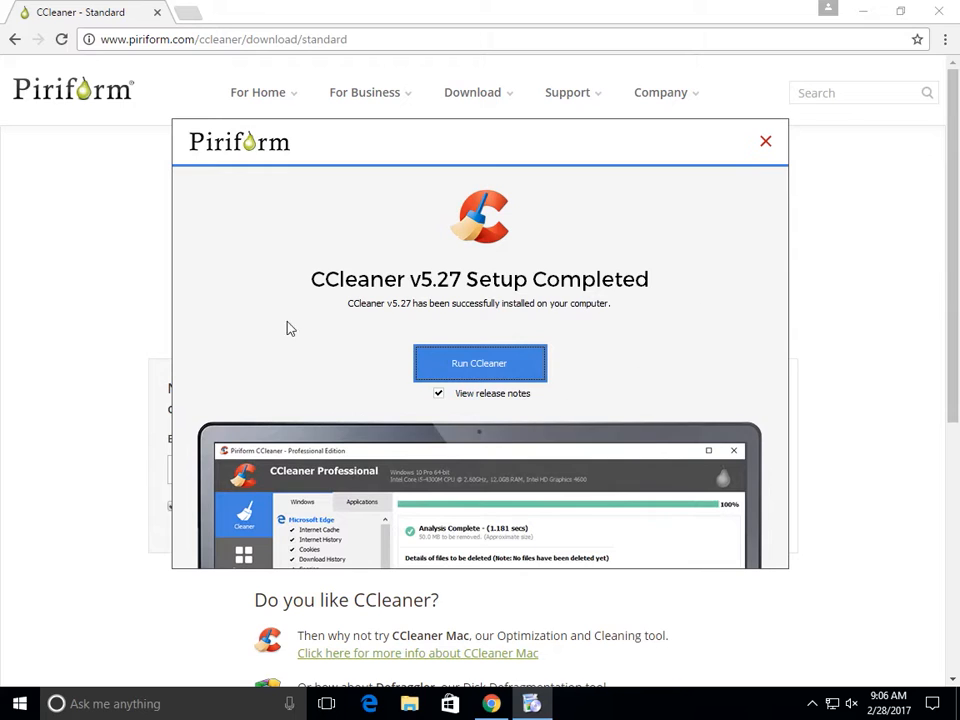
Finish the setup without viewing the release notes, launch CCleaner and maximize its window.
click(441, 394)
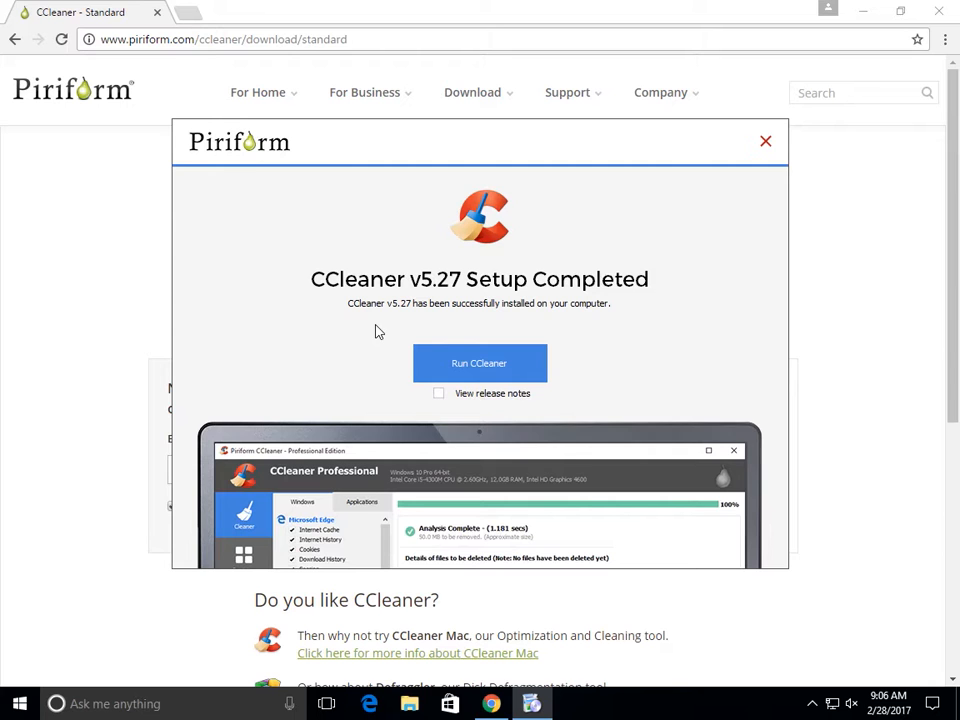
click(482, 373)
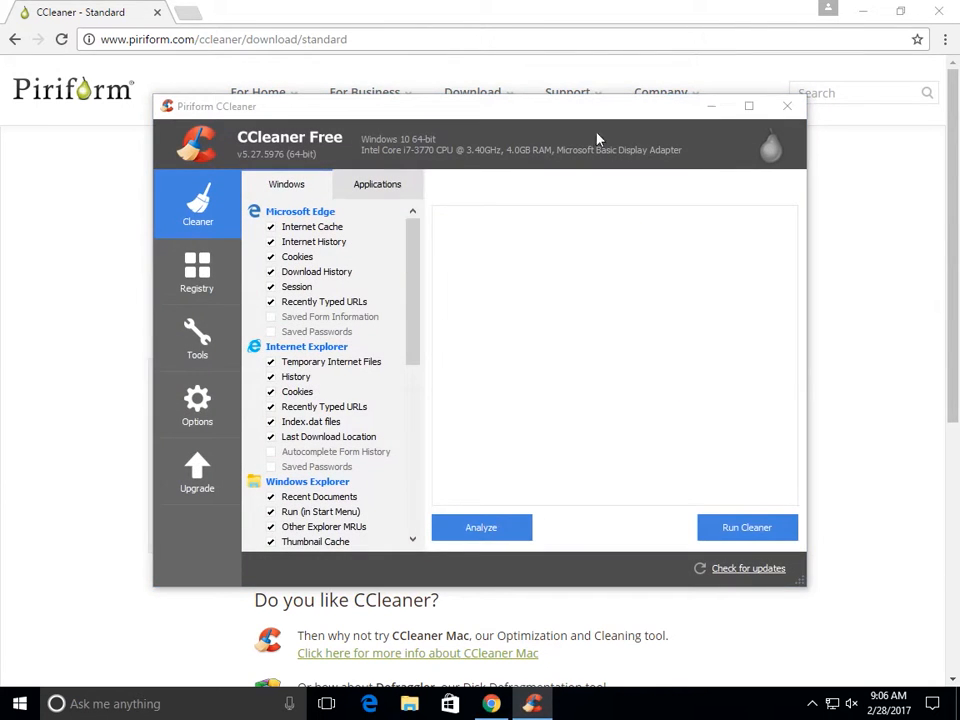
click(748, 106)
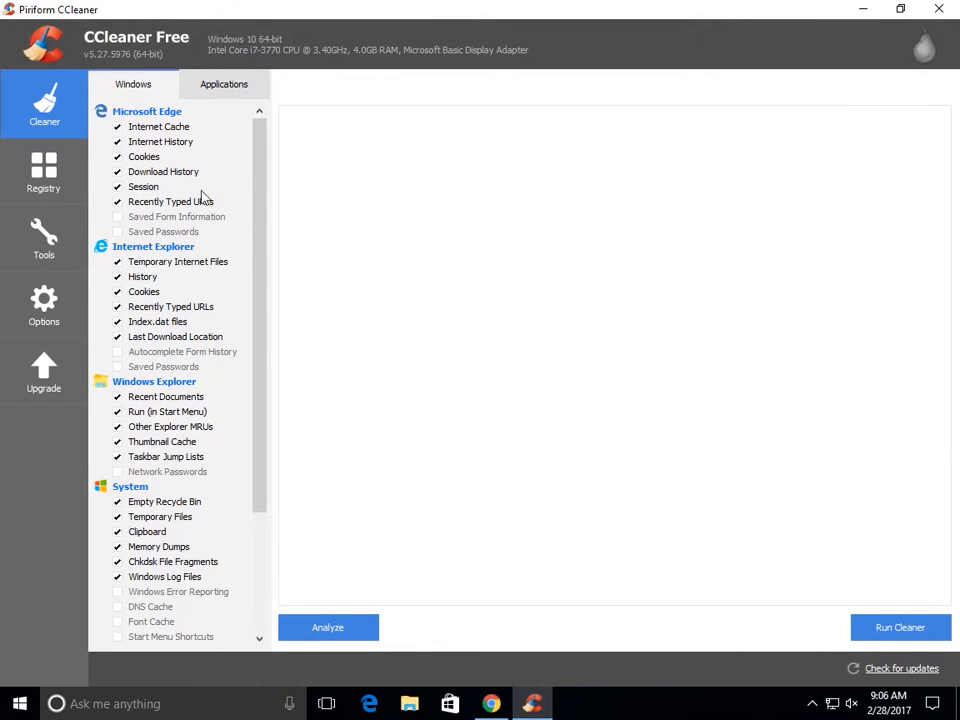
Exclude Google Chrome's Cookies from the application items to clean.
drag(257, 195, 253, 156)
click(214, 90)
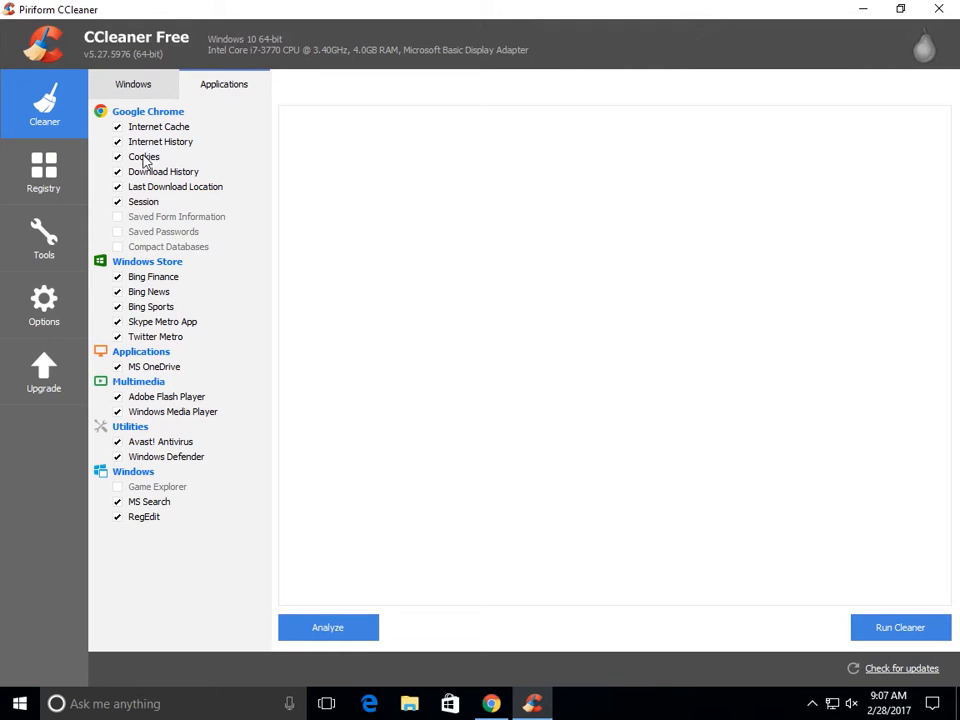
click(144, 158)
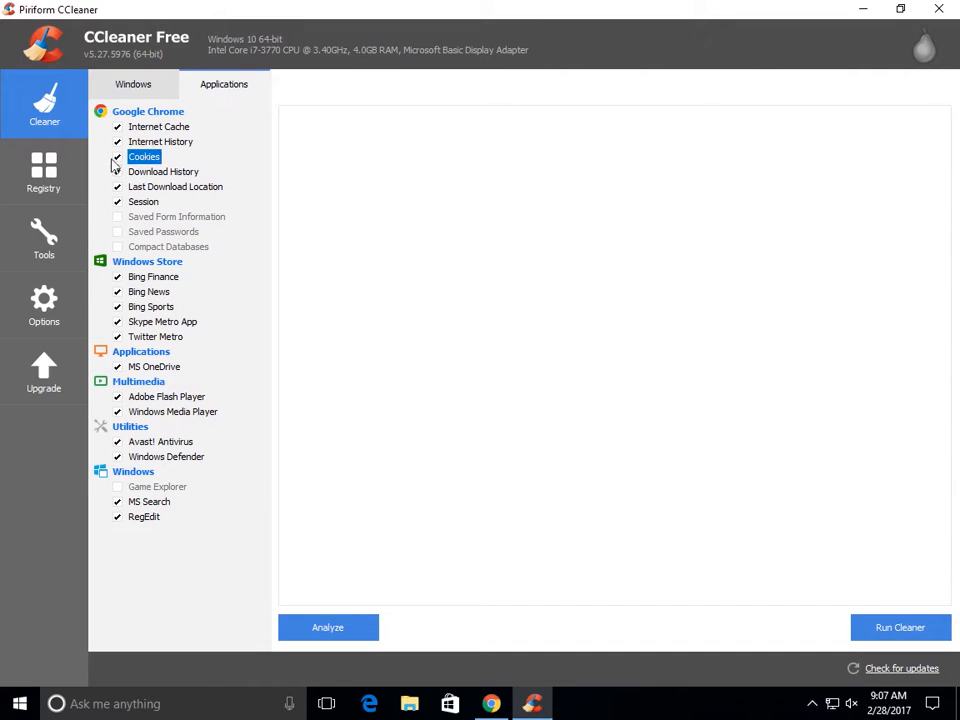
click(117, 157)
In the Windows cleaning items under System, exclude Windows Log Files and include DNS Cache and Font Cache.
click(141, 88)
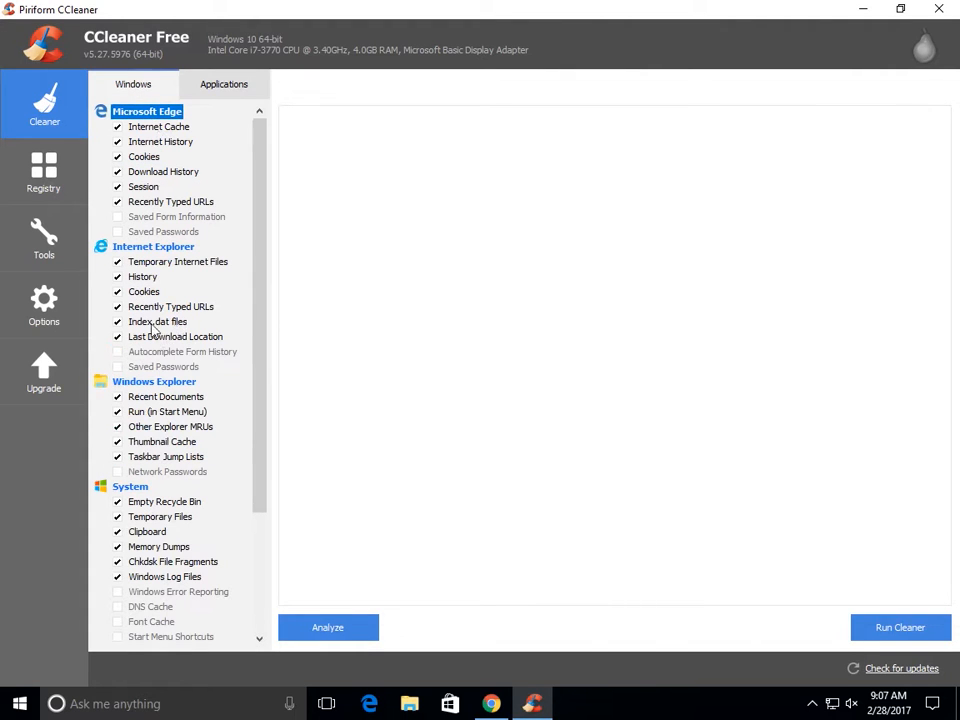
scroll(120, 390, down, 4)
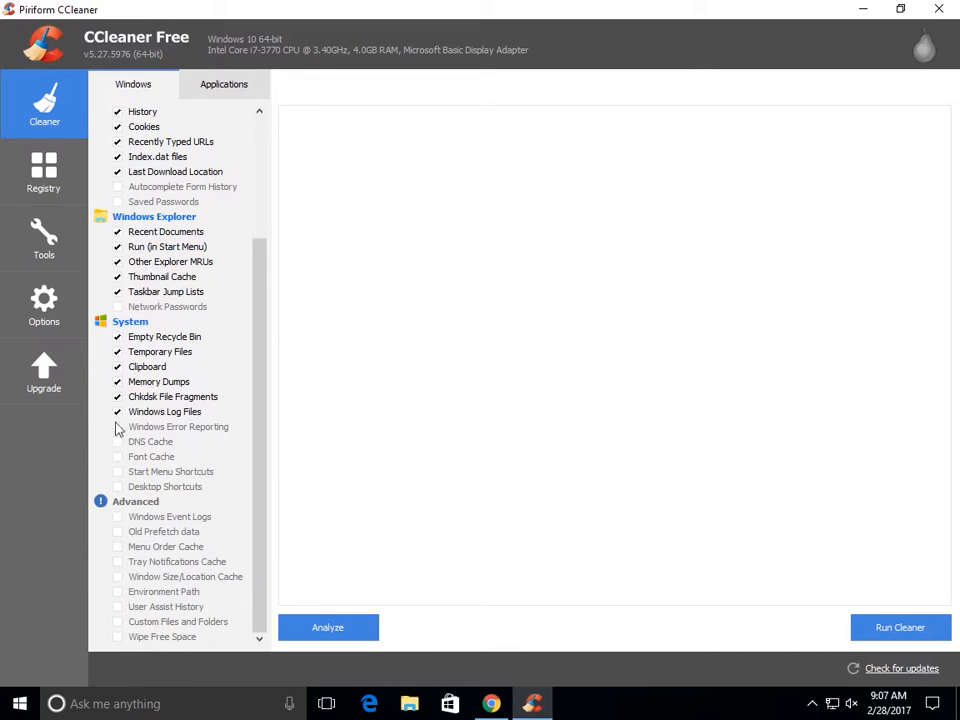
click(117, 412)
click(117, 413)
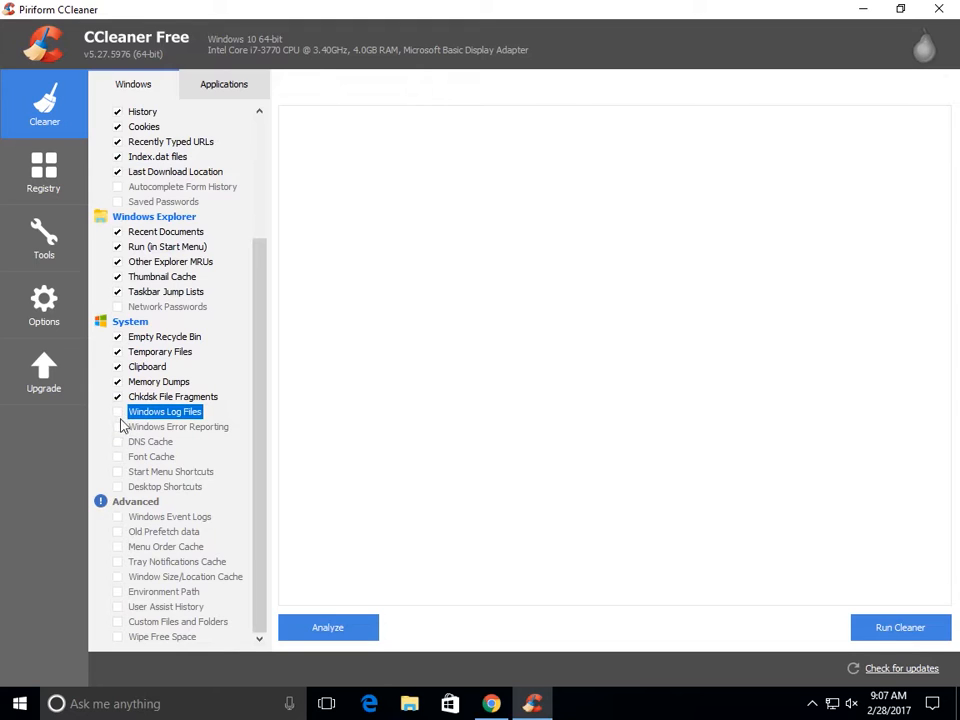
click(117, 442)
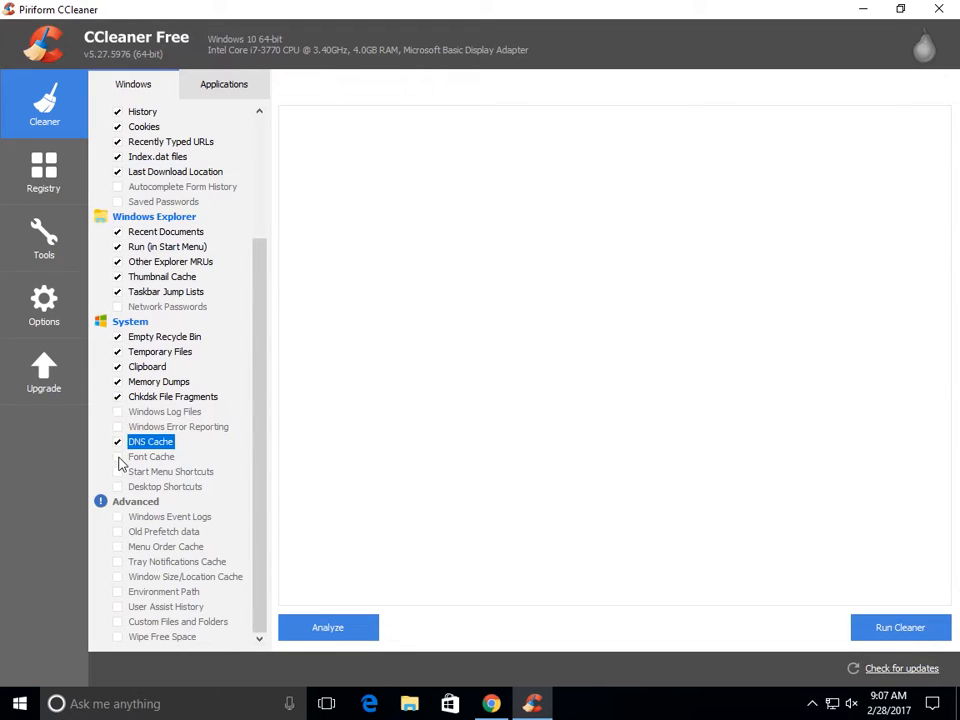
click(118, 457)
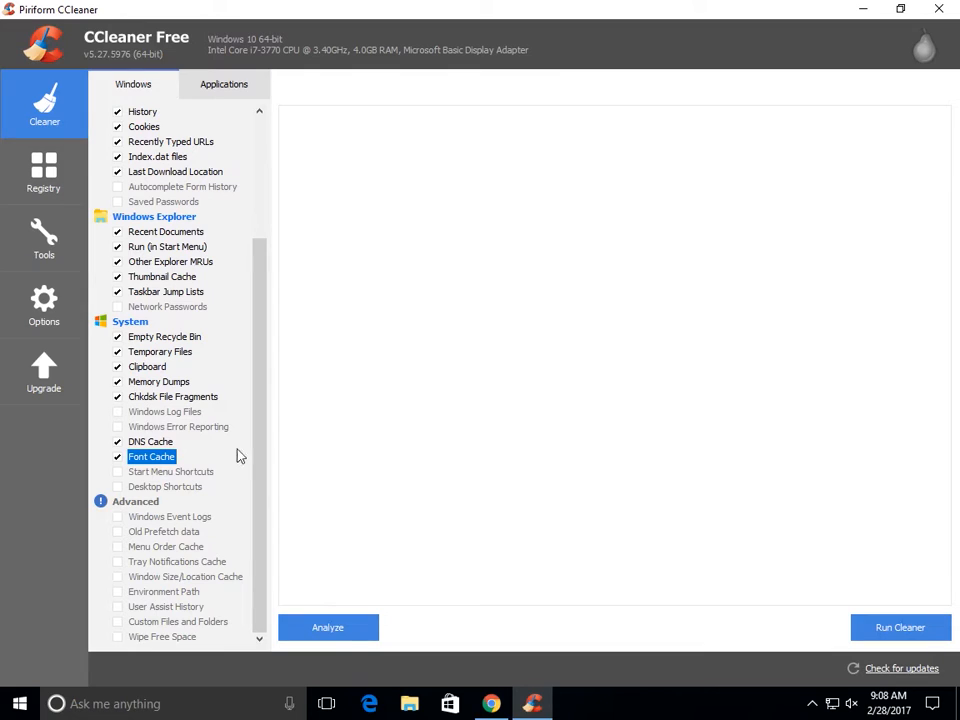
Analyze the selected items, allowing Google Chrome to be closed, and run the cleaner with its permanent-deletion warning suppressed for future runs.
click(346, 628)
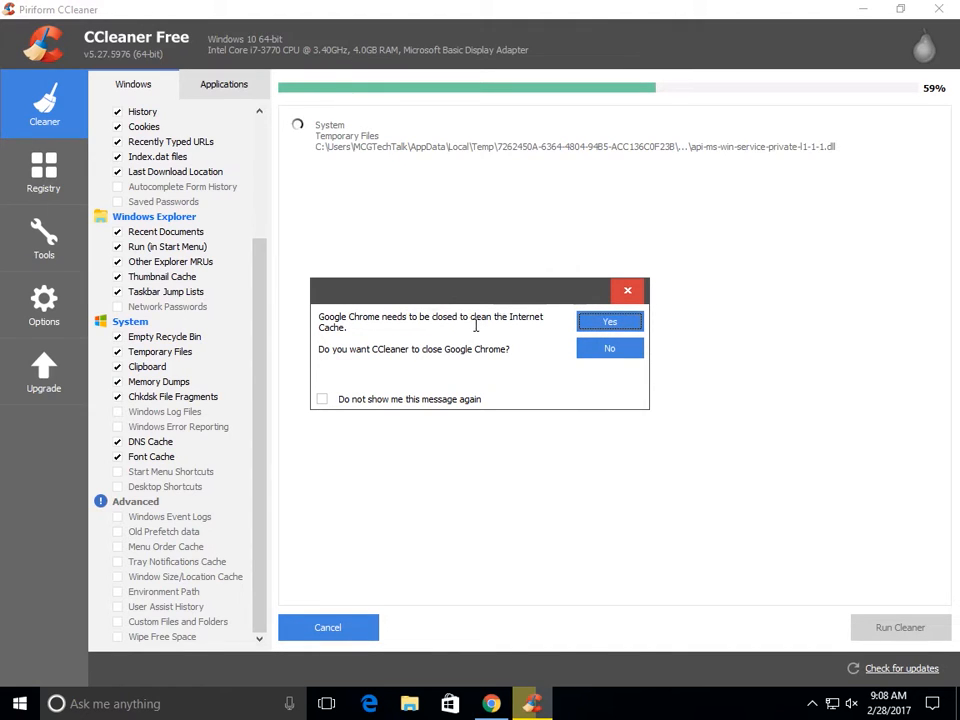
click(597, 329)
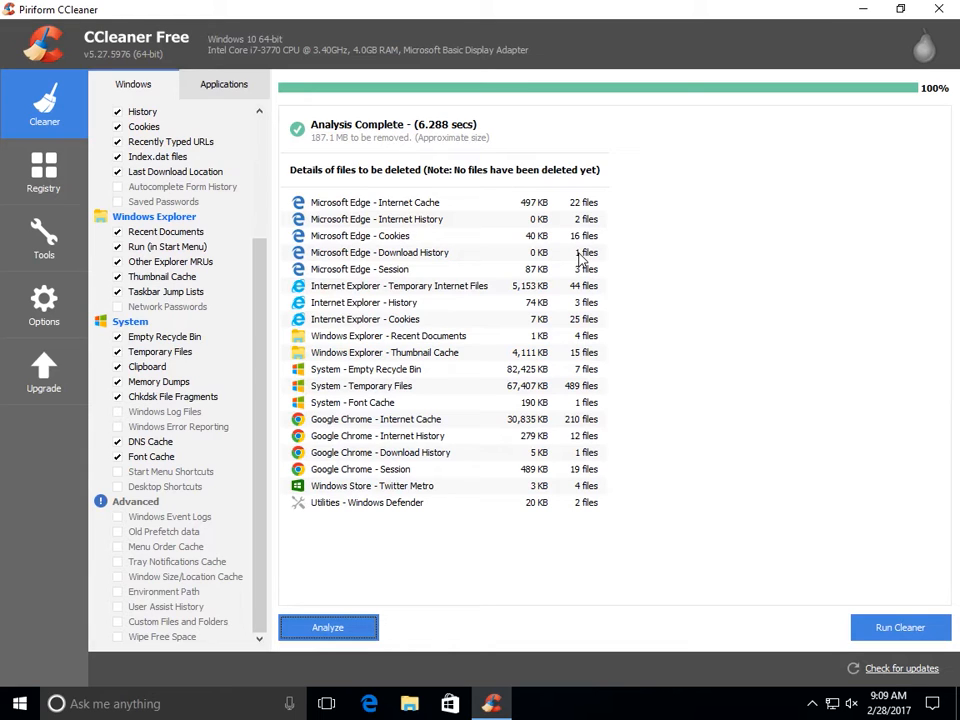
click(905, 628)
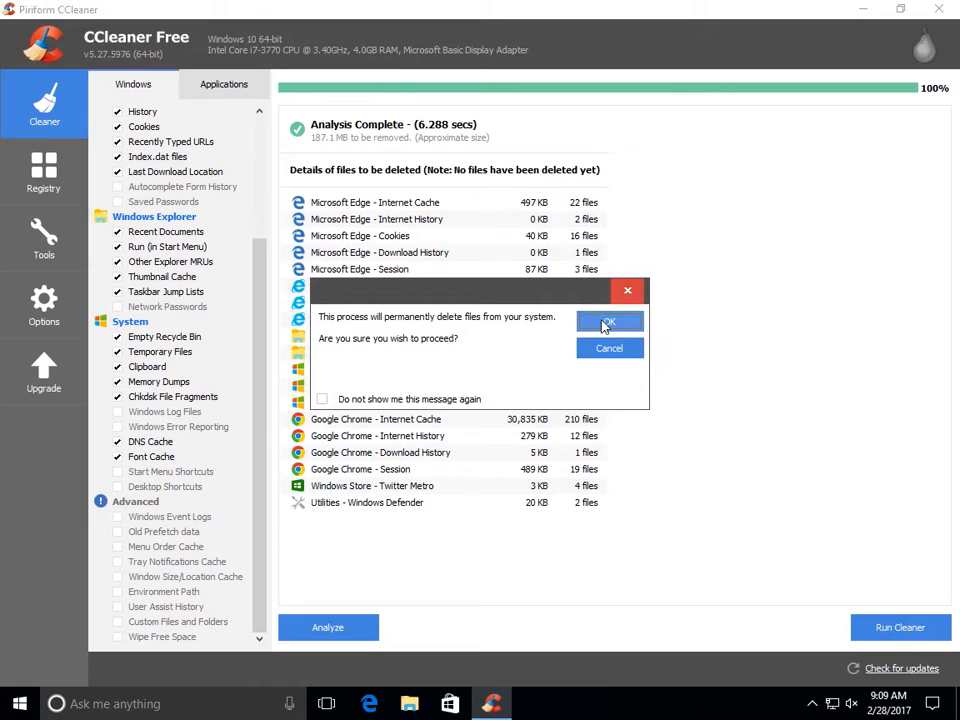
drag(325, 317, 508, 345)
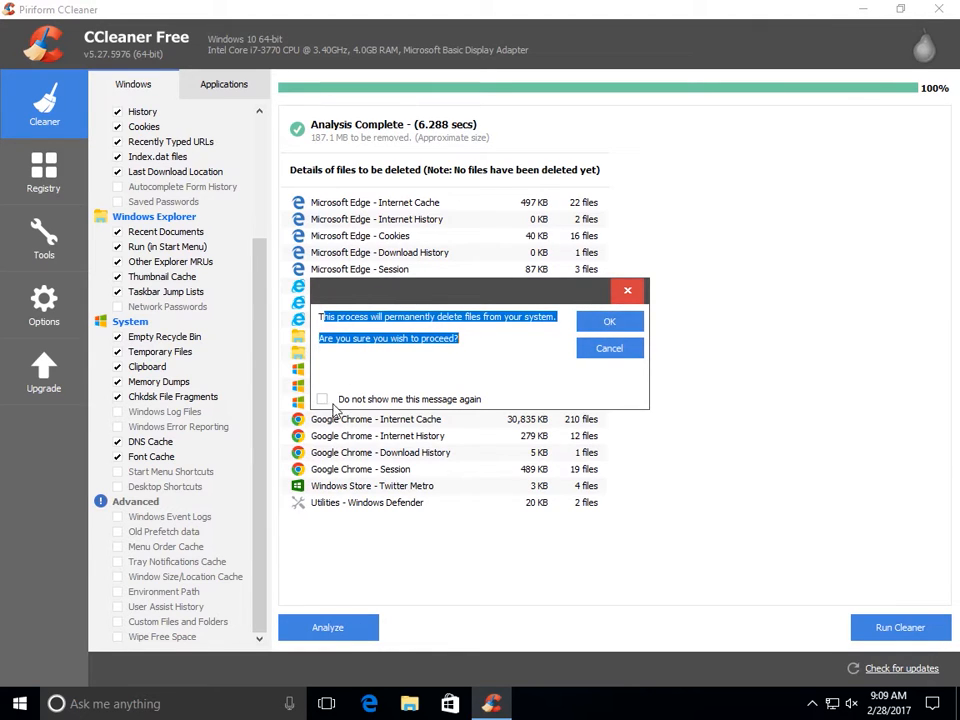
click(322, 400)
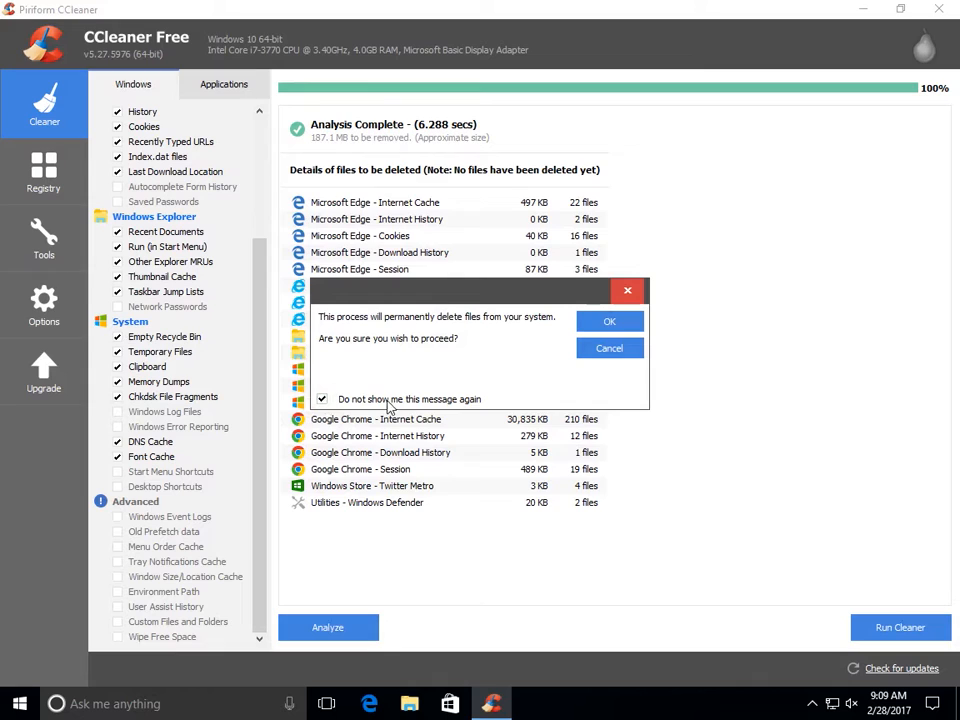
click(605, 327)
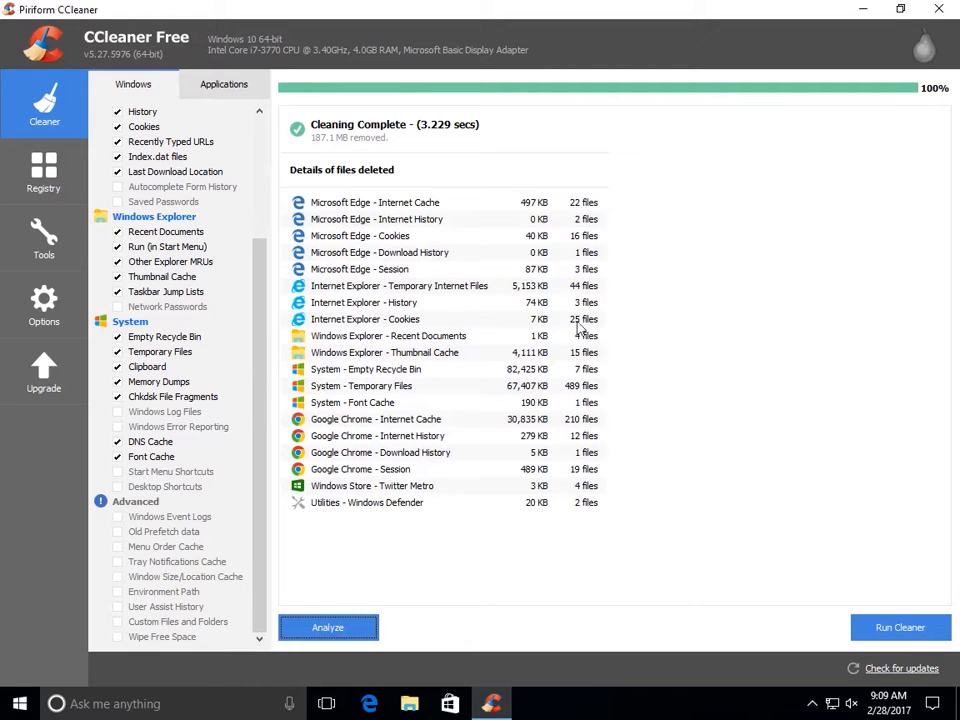
Look over the registry cleaner's categories and the list of programs that CCleaner can uninstall.
click(38, 160)
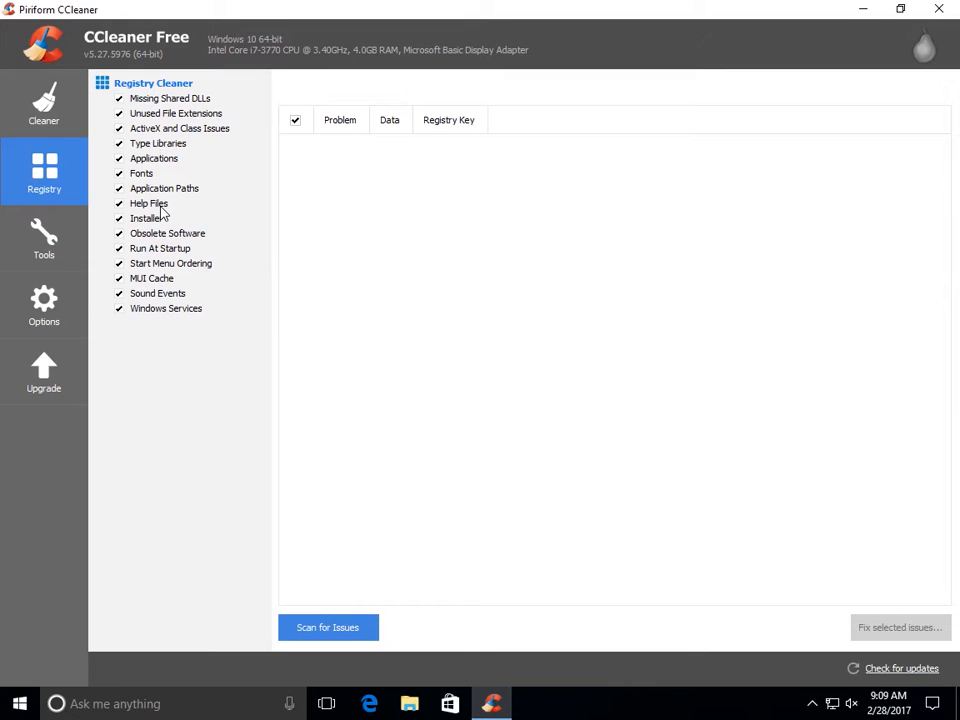
click(67, 247)
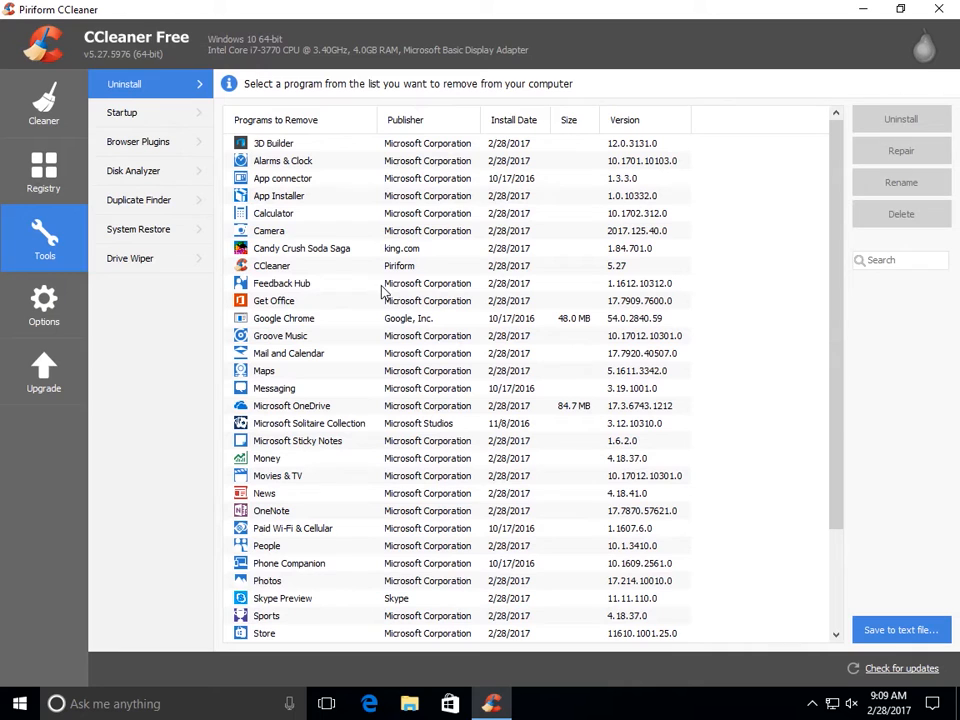
click(428, 232)
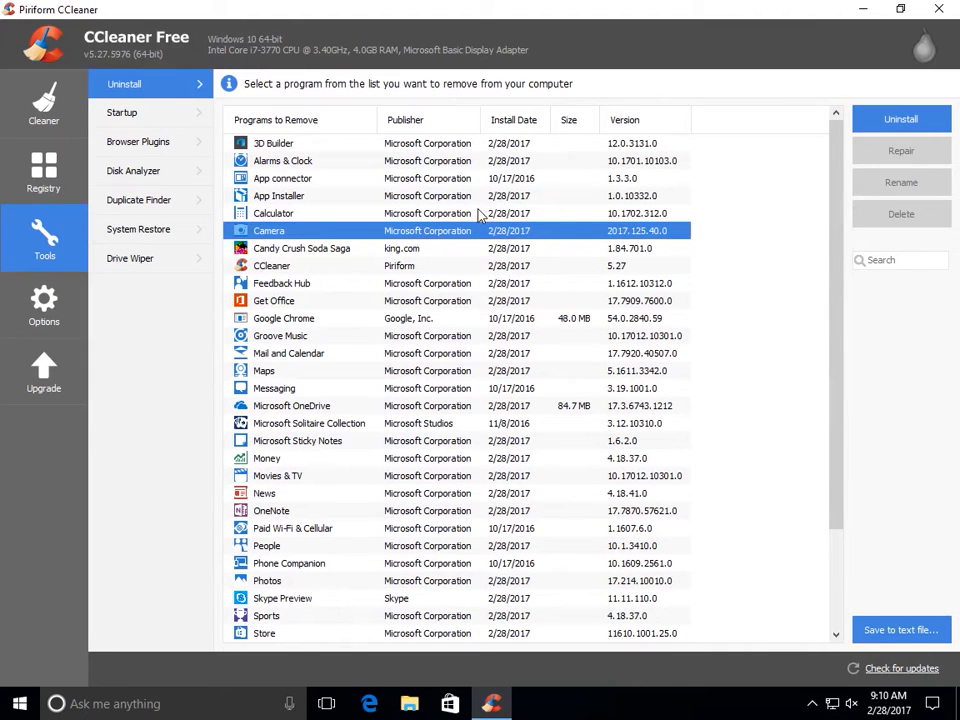
scroll(377, 343, down, 3)
scroll(370, 362, up, 3)
Compare CCleaner's uninstall list with Windows Programs and Features, minimize that window, and select Candy Crush Soda Saga in CCleaner's list.
click(20, 704)
right_click(22, 704)
click(110, 233)
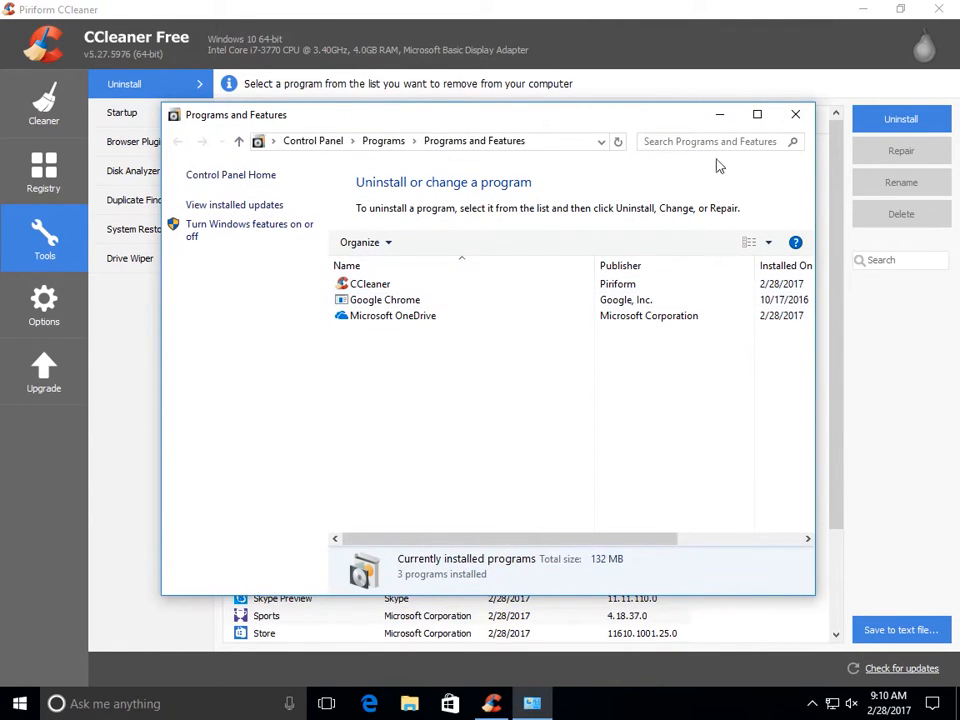
click(720, 118)
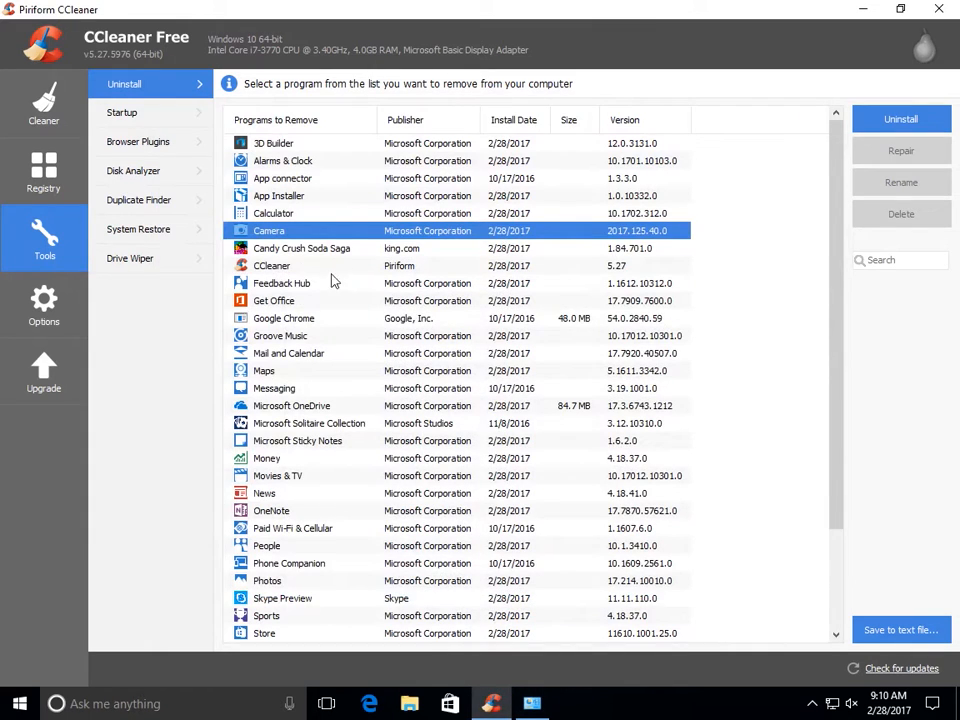
click(296, 250)
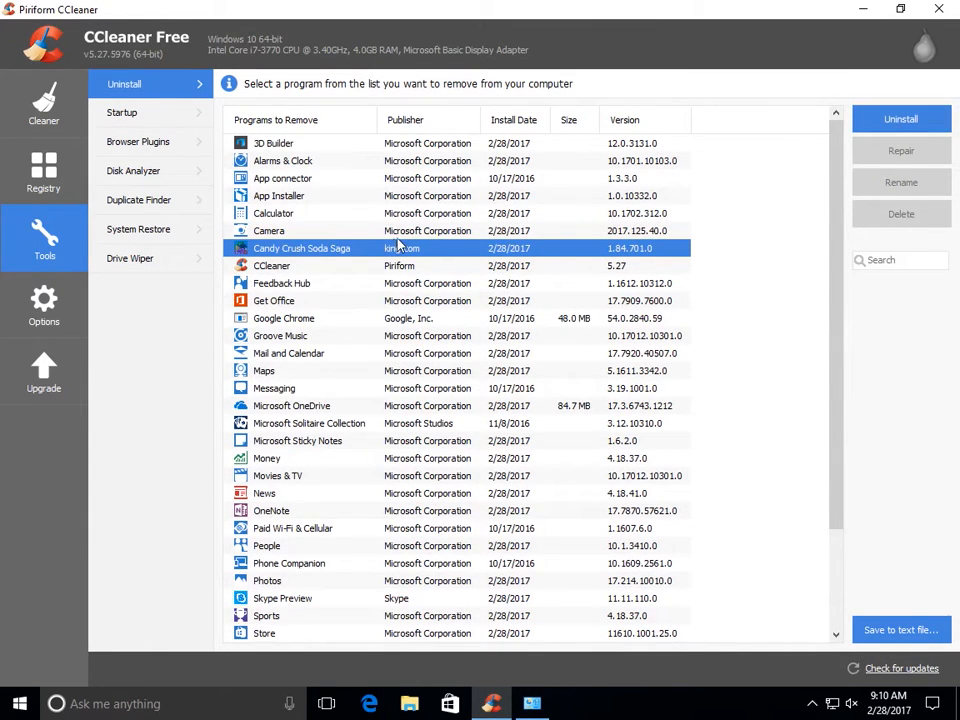
Review the startup entries for Windows, including the OneDrive entry's file path, plus the scheduled tasks and context menu items.
click(137, 116)
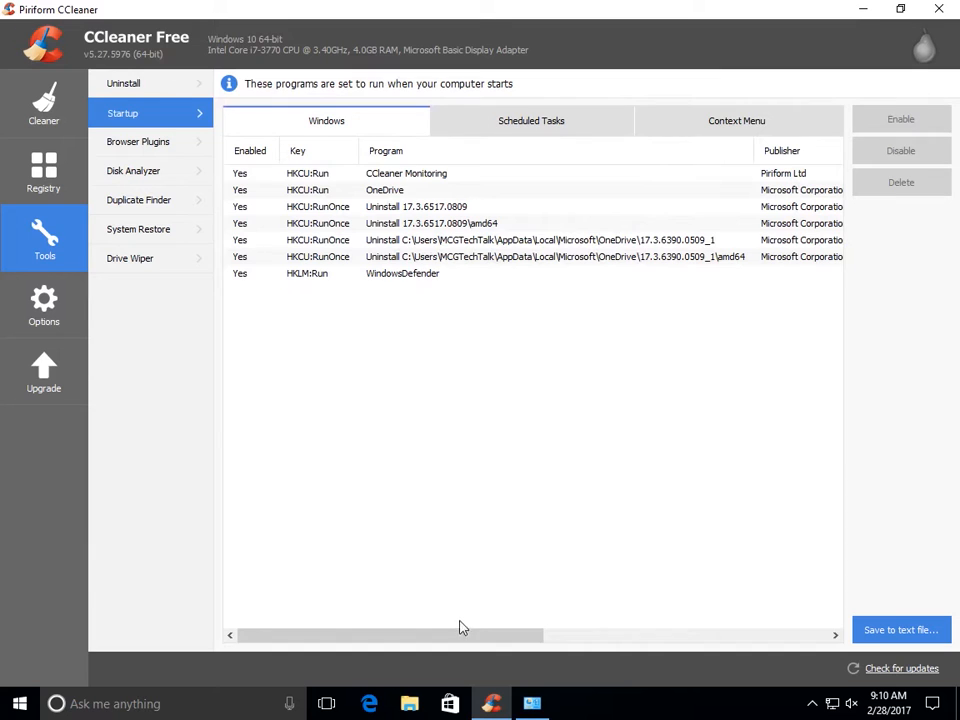
drag(476, 641, 703, 624)
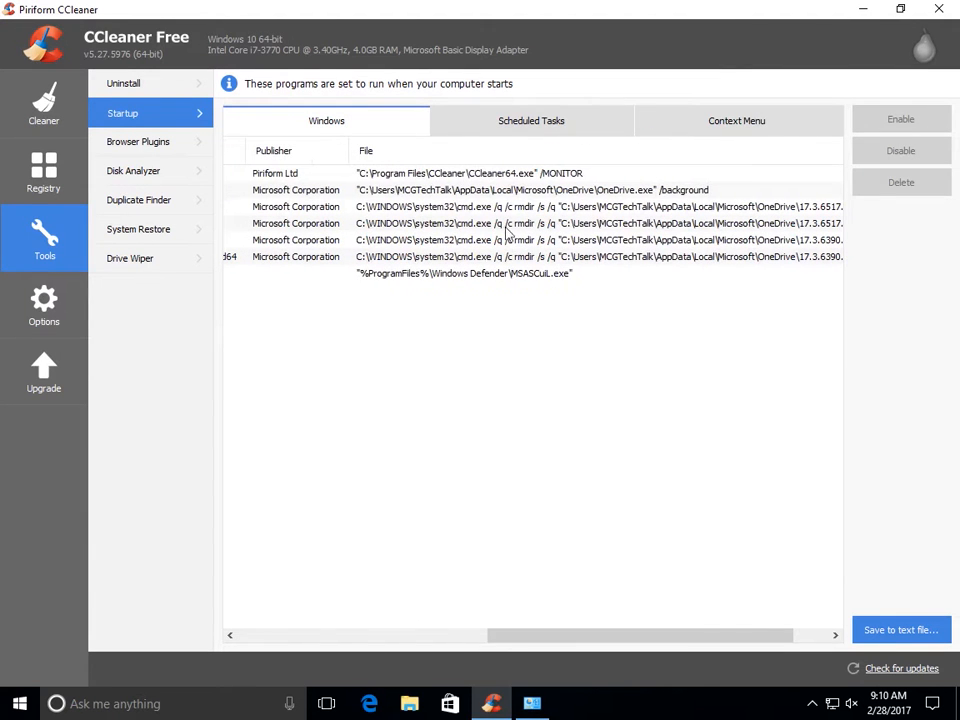
click(470, 193)
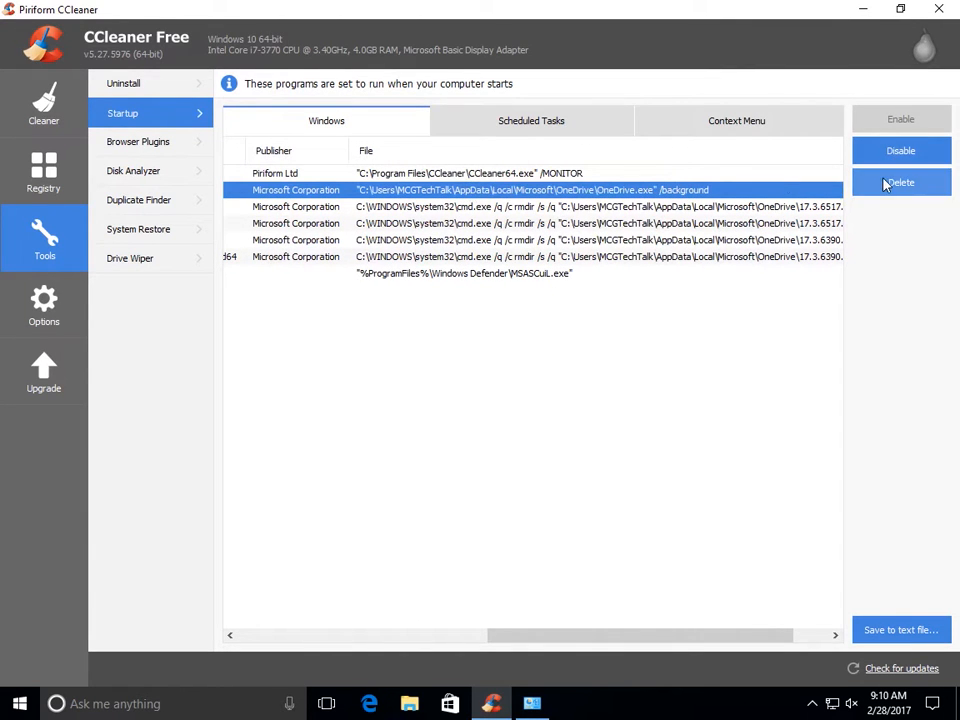
click(523, 127)
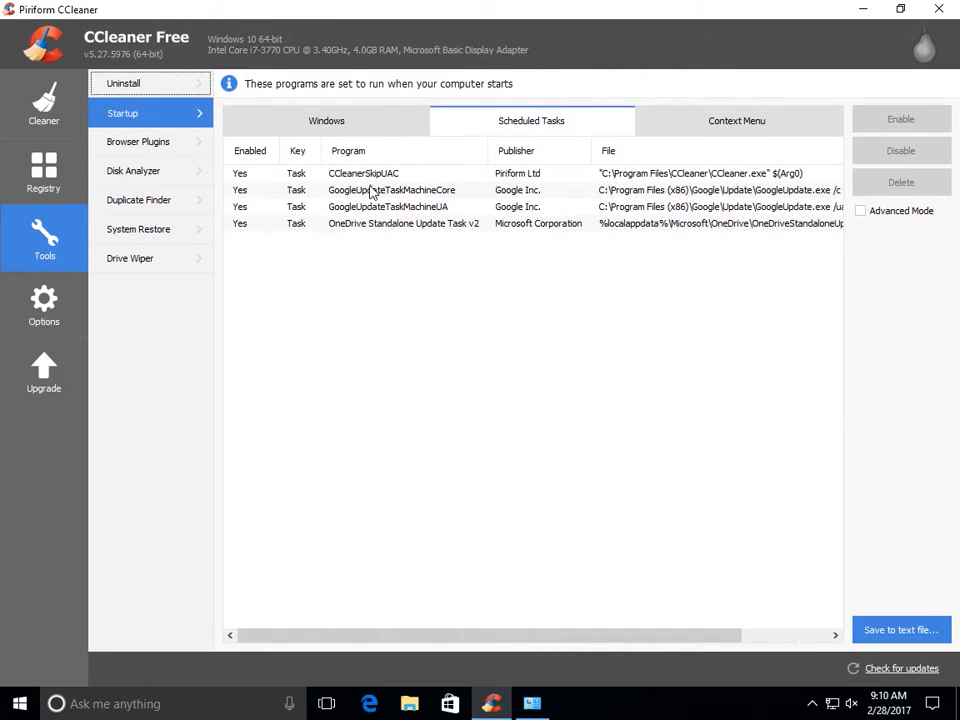
click(713, 128)
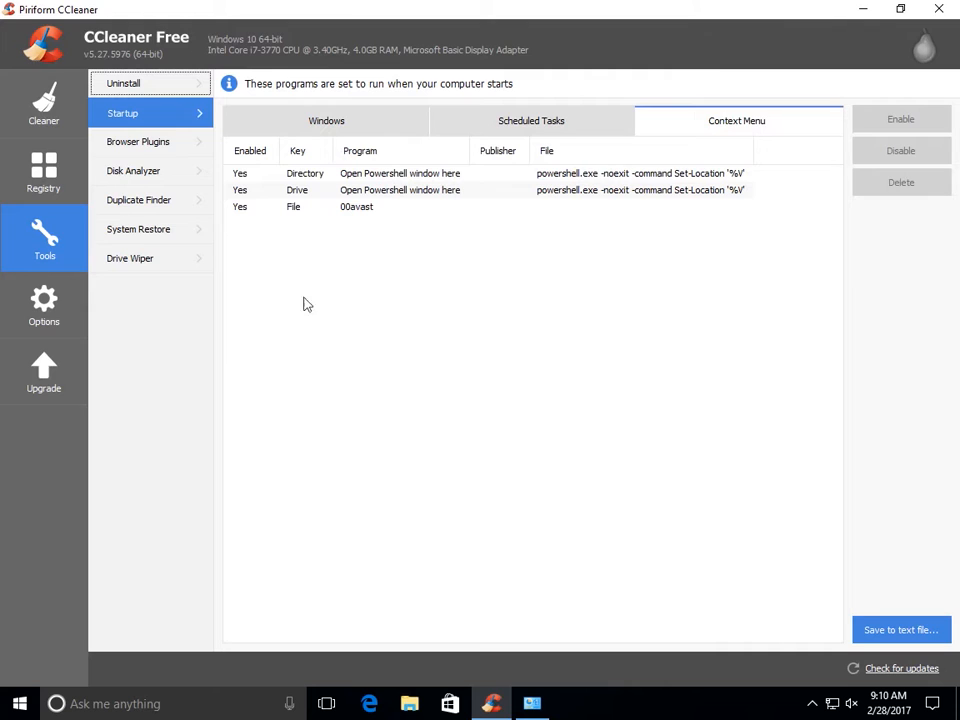
Examine the browser plugins for Internet Explorer and Google Chrome, selecting the Google Drive app in Chrome's list.
click(131, 145)
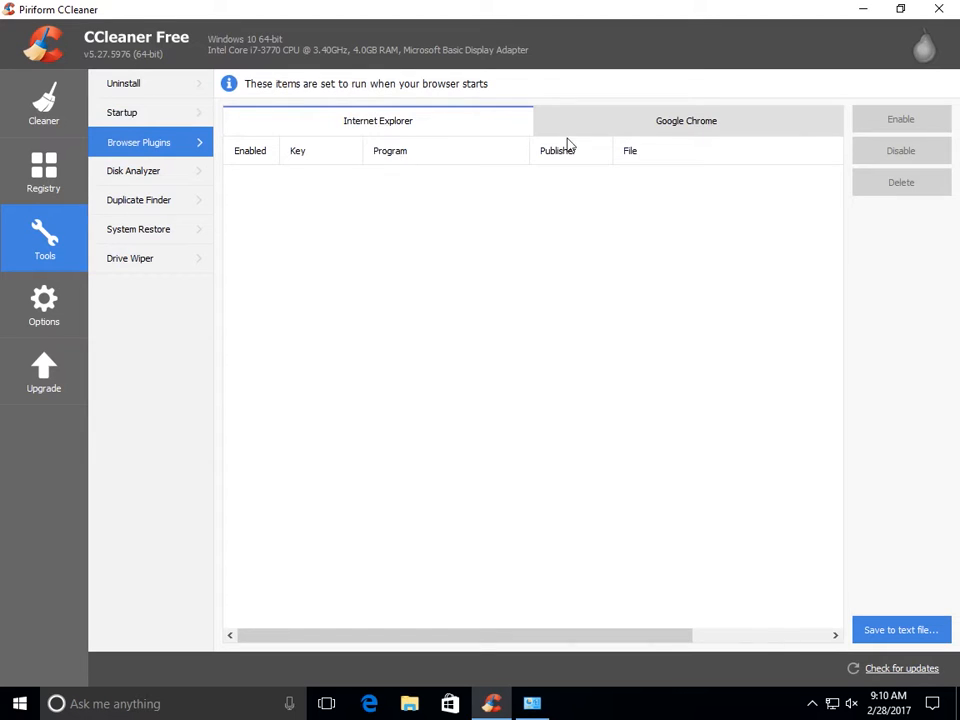
click(611, 120)
click(420, 122)
click(596, 122)
click(469, 190)
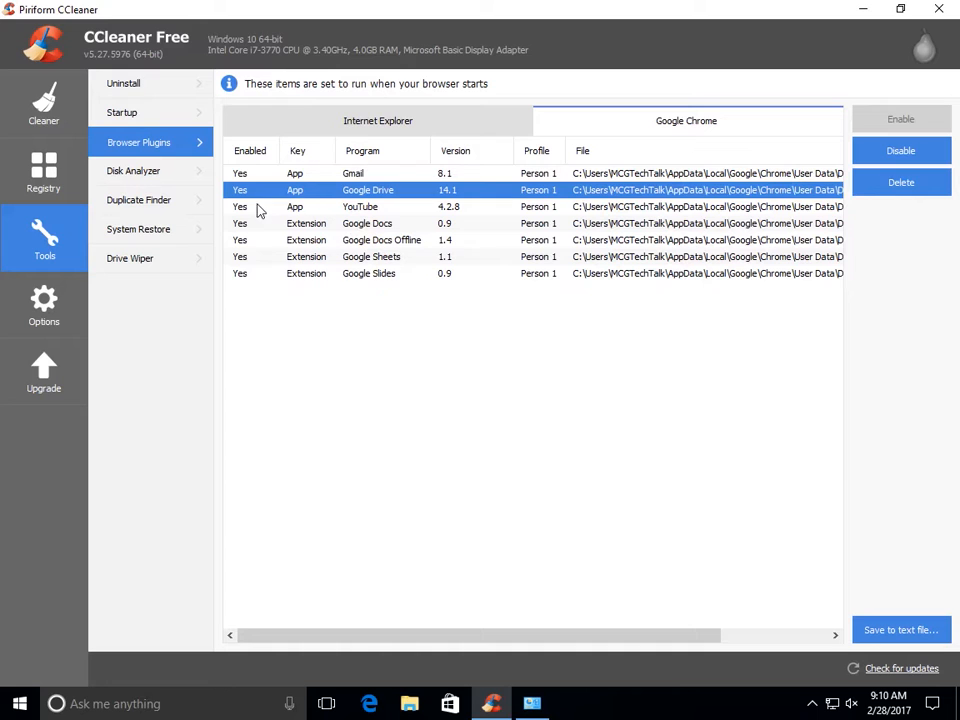
Turn off system monitoring and Active Monitoring in the CCleaner monitoring options, accepting the warning.
click(24, 320)
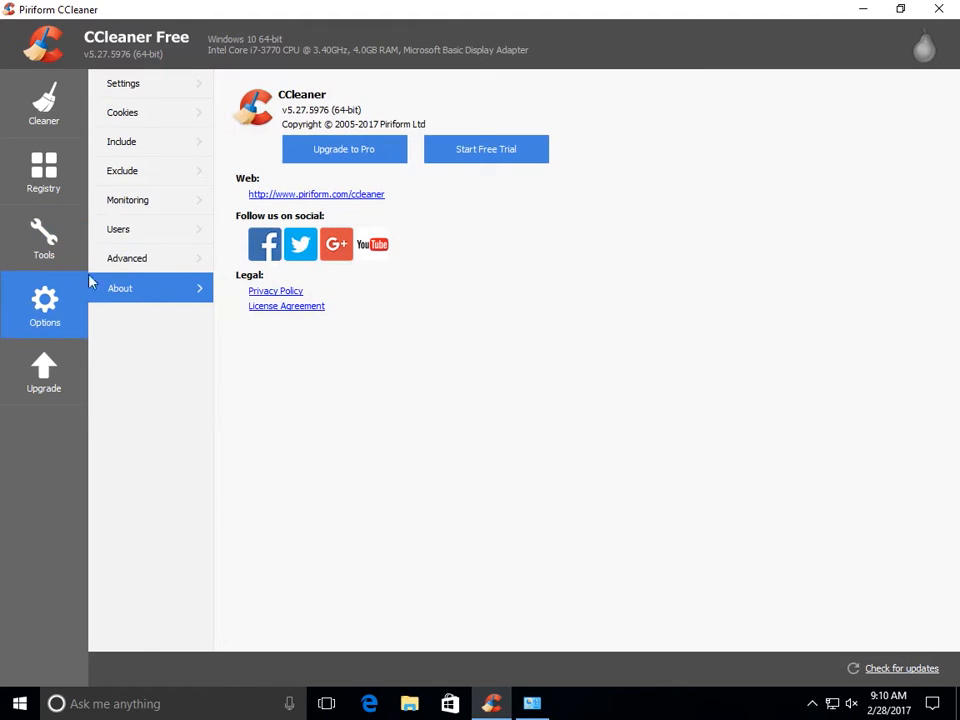
click(141, 212)
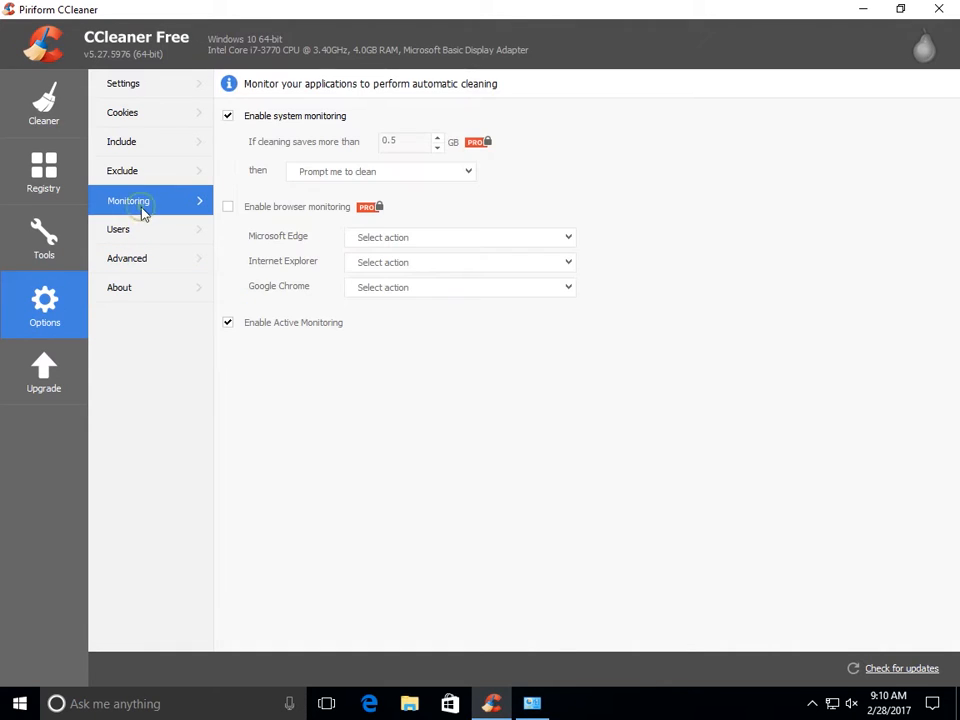
click(229, 117)
click(228, 117)
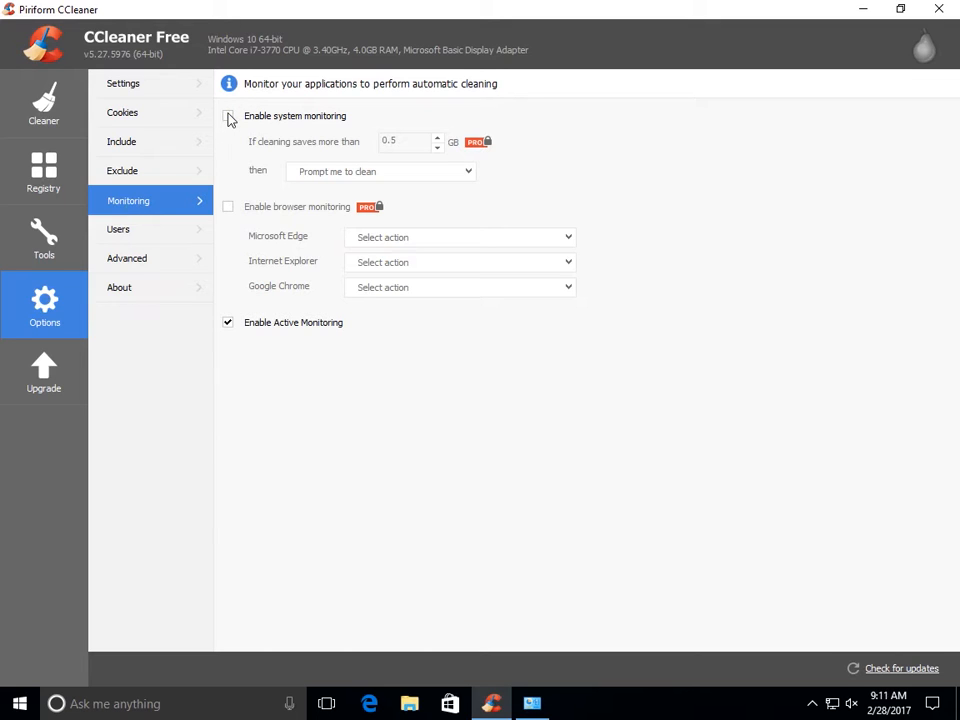
click(228, 322)
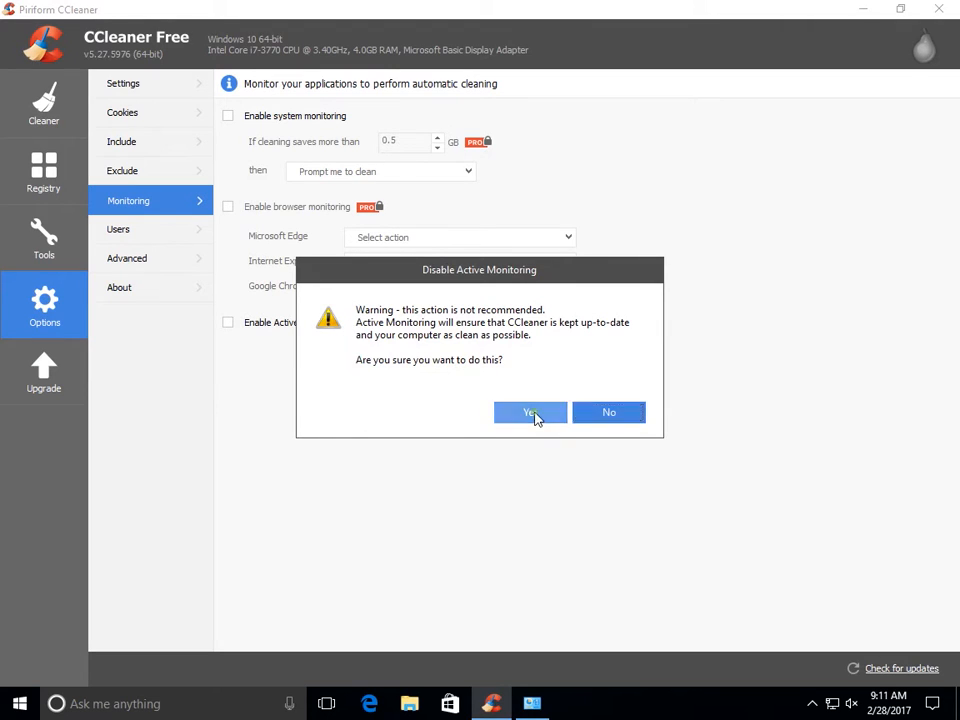
click(531, 414)
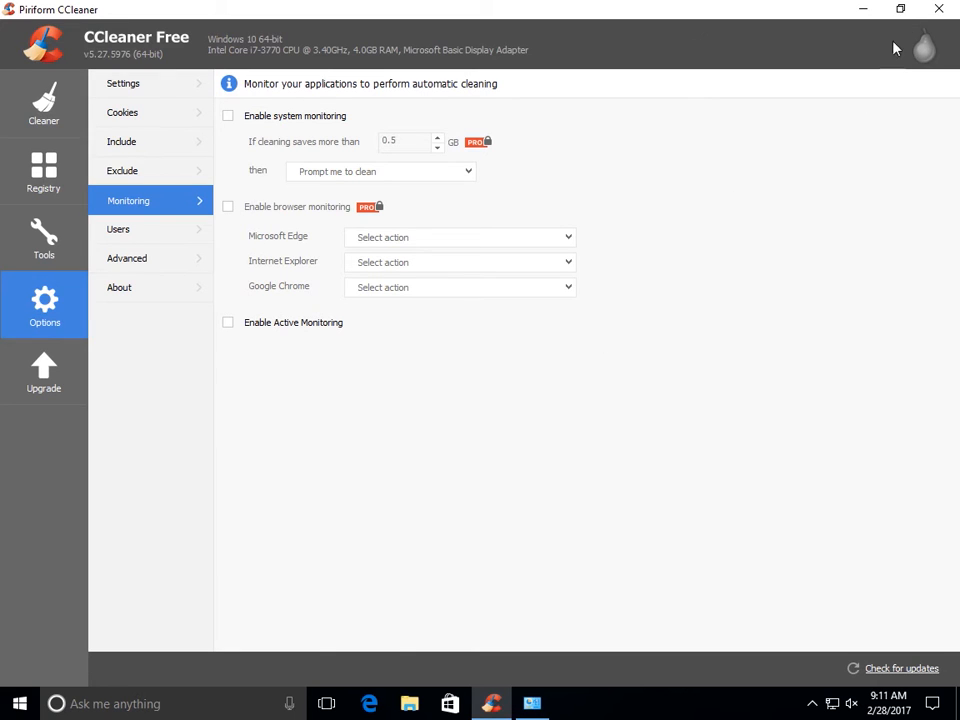
Close CCleaner and reopen it through the Recycle Bin's Open CCleaner command.
click(940, 14)
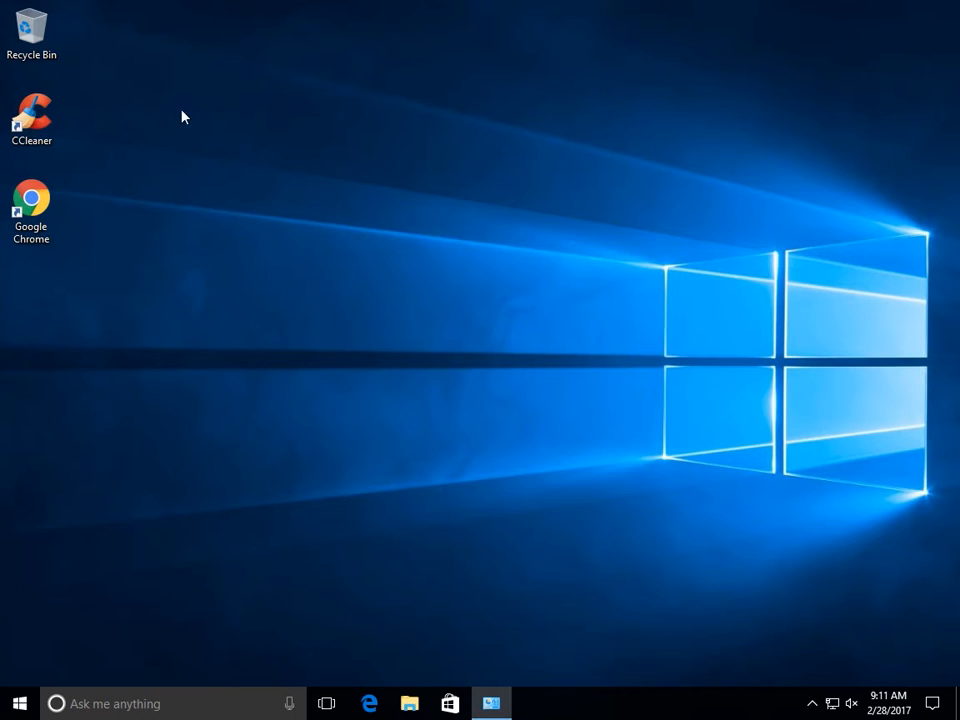
right_click(28, 38)
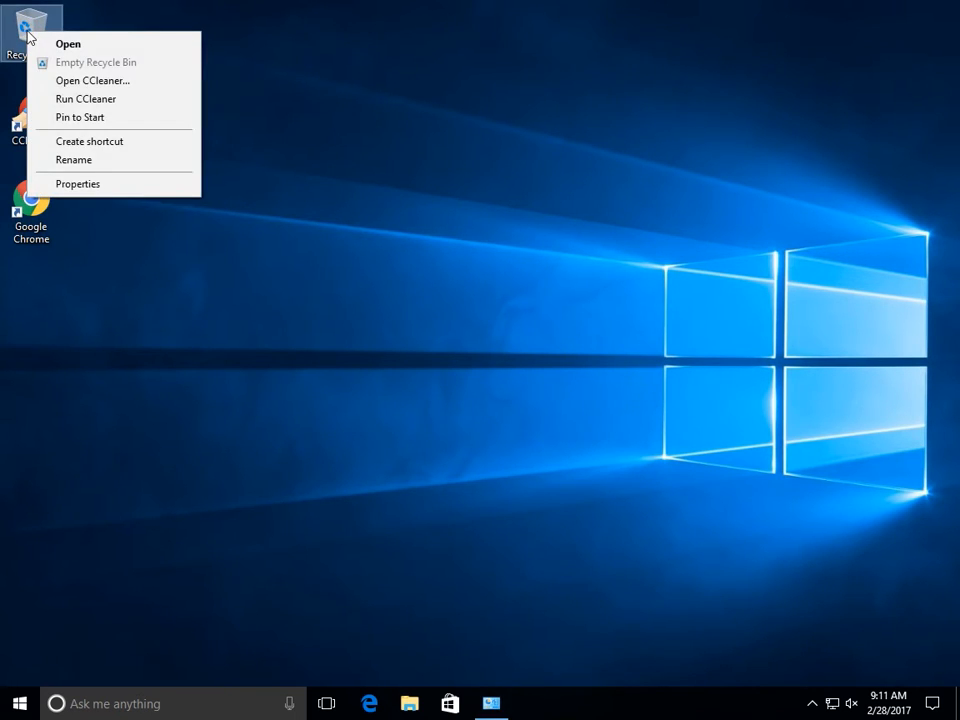
click(68, 86)
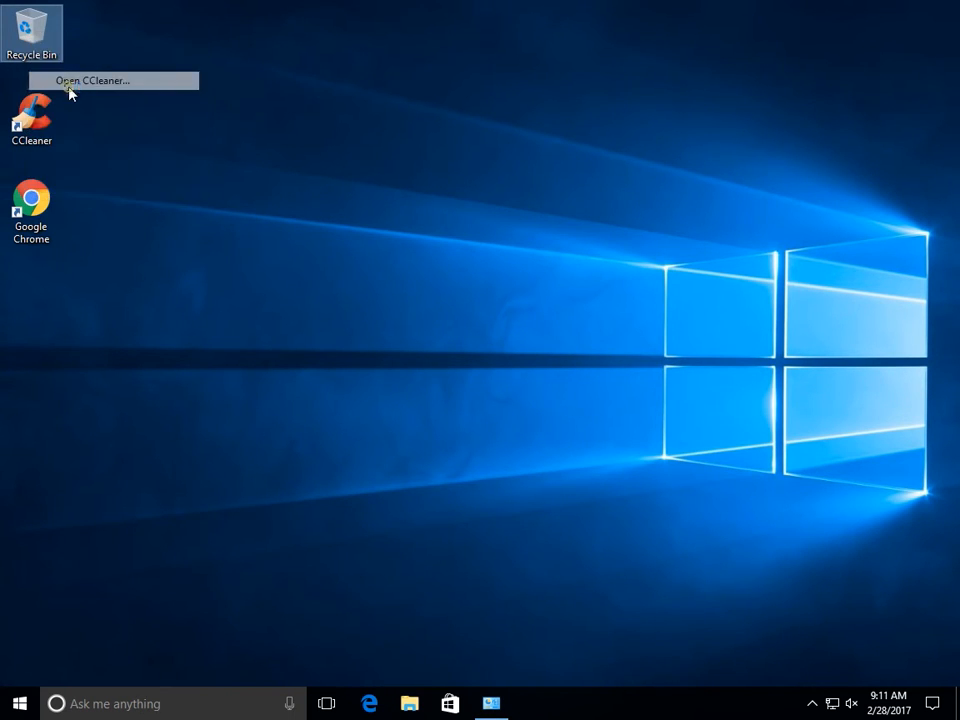